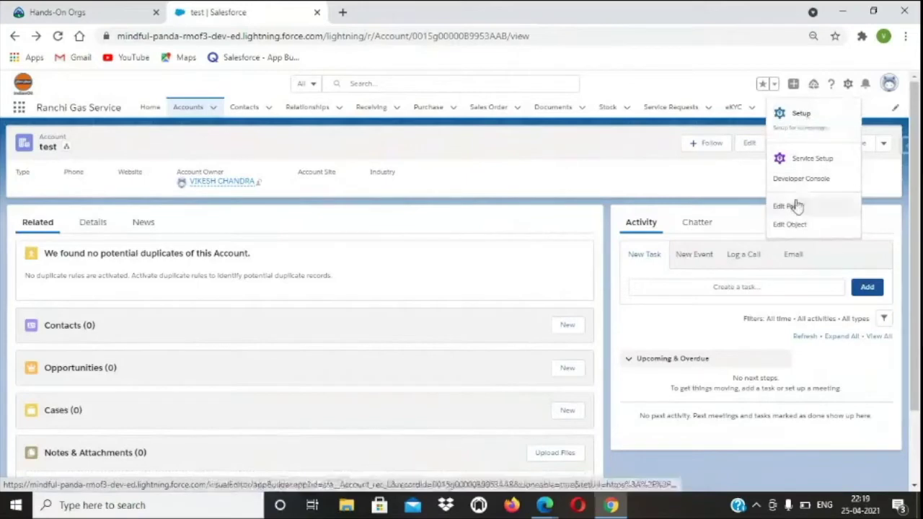
Step: Edit the test account's record page, select the Record Detail component under Details, and open its Account Layout
click(795, 205)
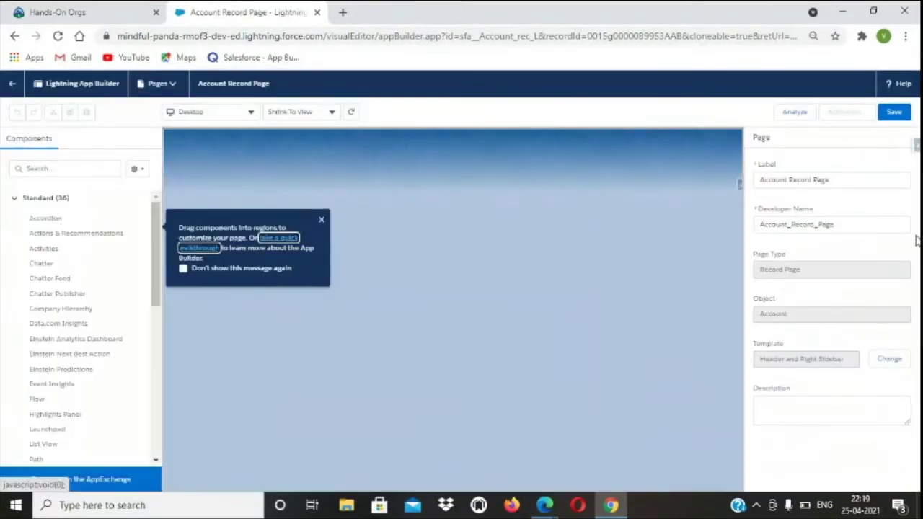
click(322, 224)
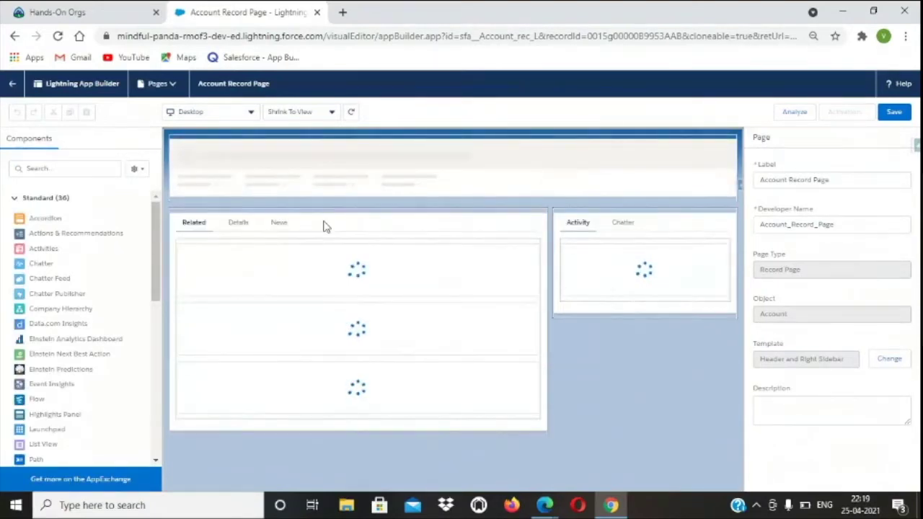
click(245, 227)
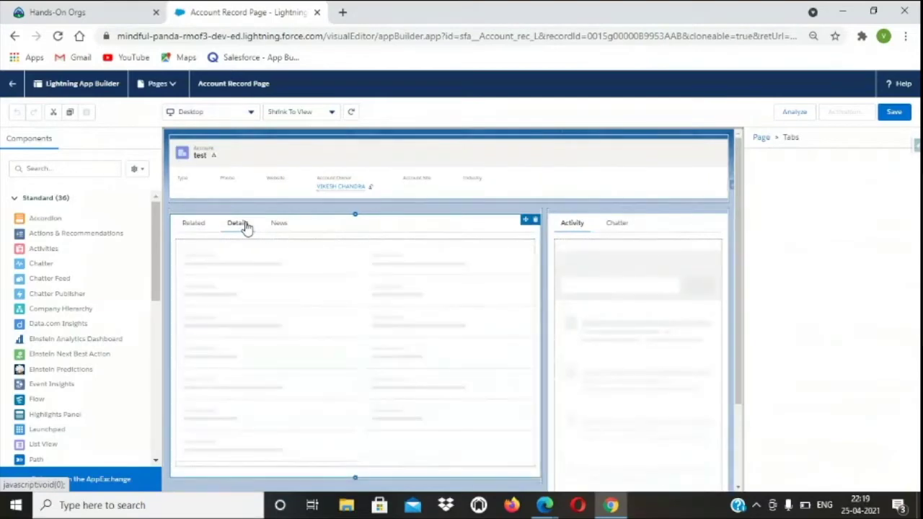
click(267, 268)
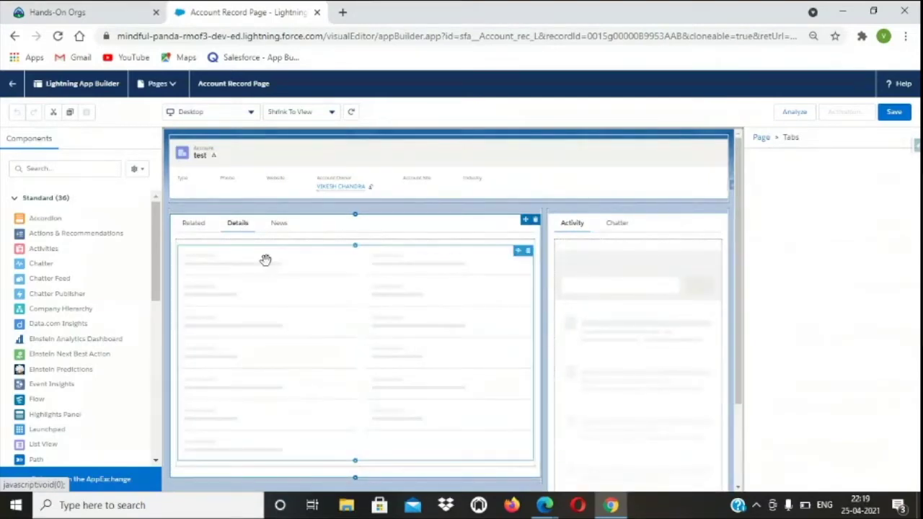
scroll(374, 335, down, 3)
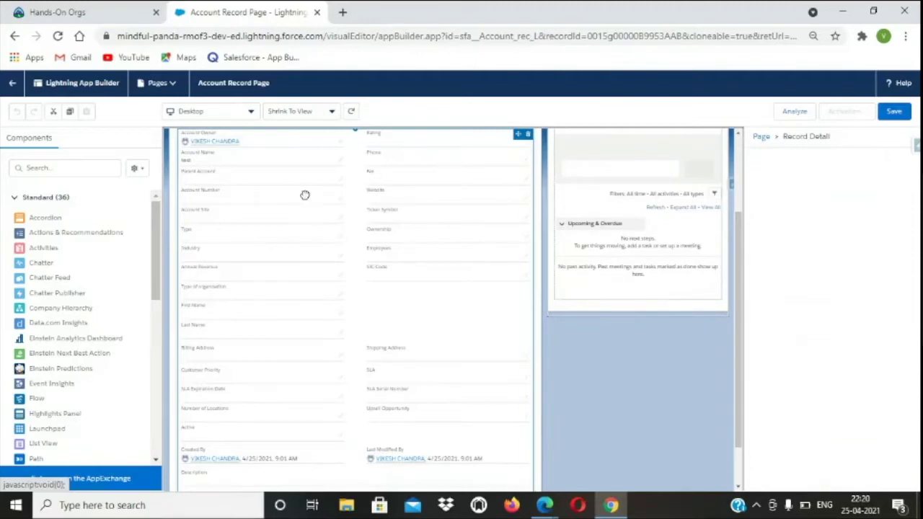
click(198, 169)
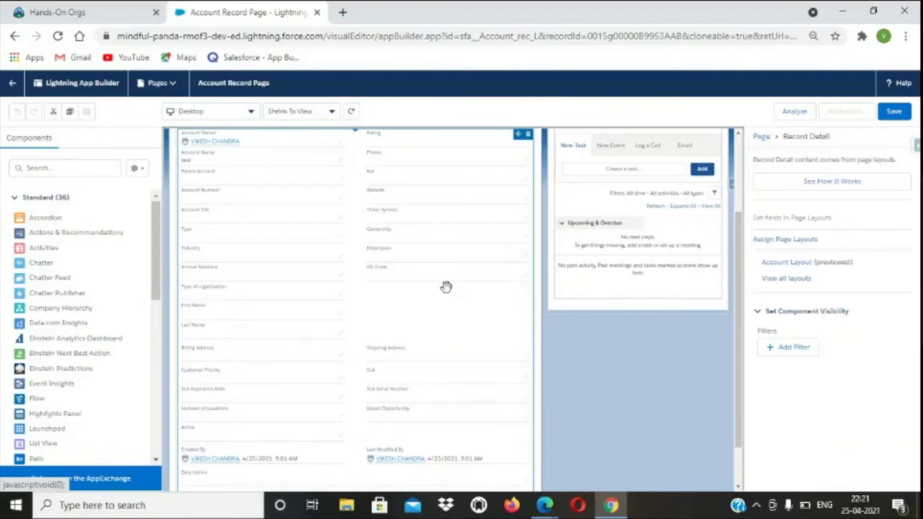
click(786, 263)
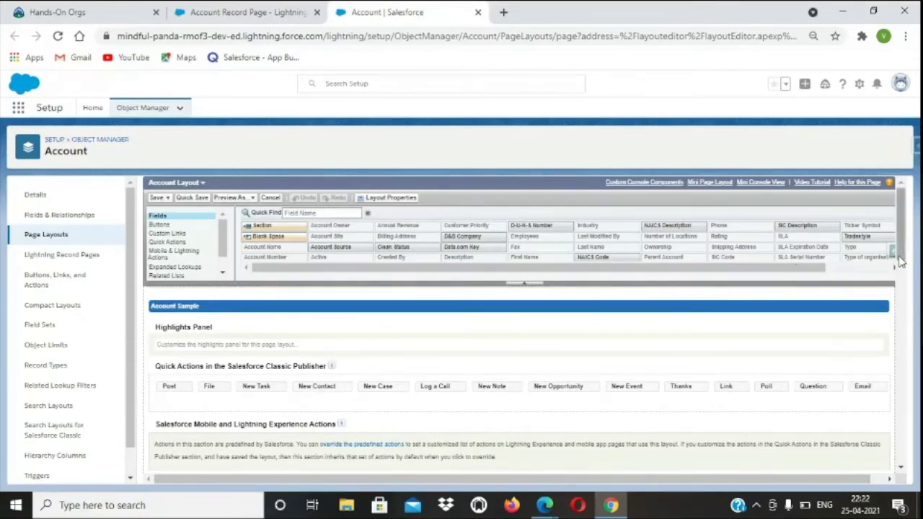
Step: Try to add a new section to the account detail area of the layout
drag(899, 262, 899, 312)
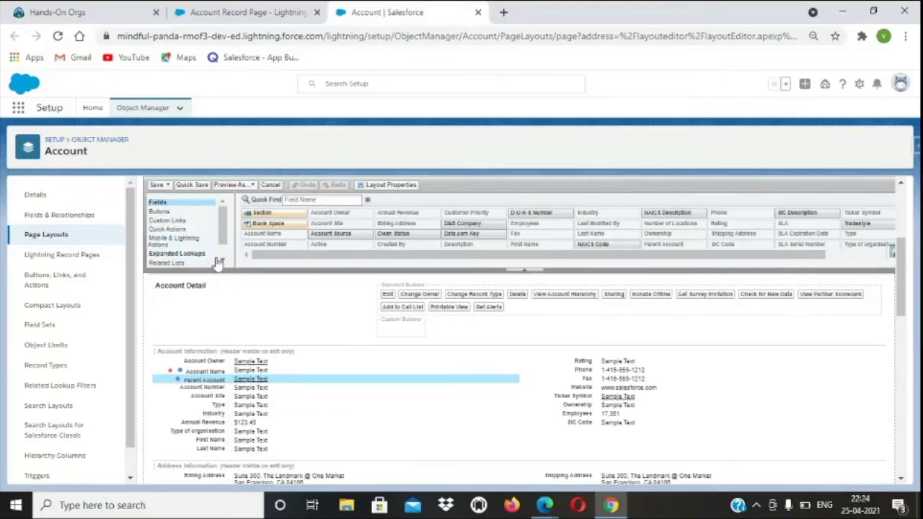
scroll(223, 258, down, 1)
scroll(221, 209, up, 1)
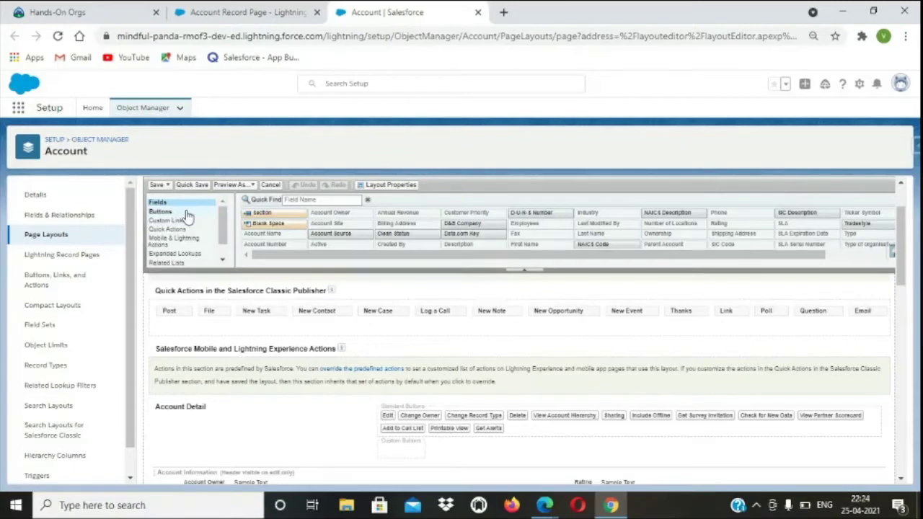
click(187, 214)
click(173, 203)
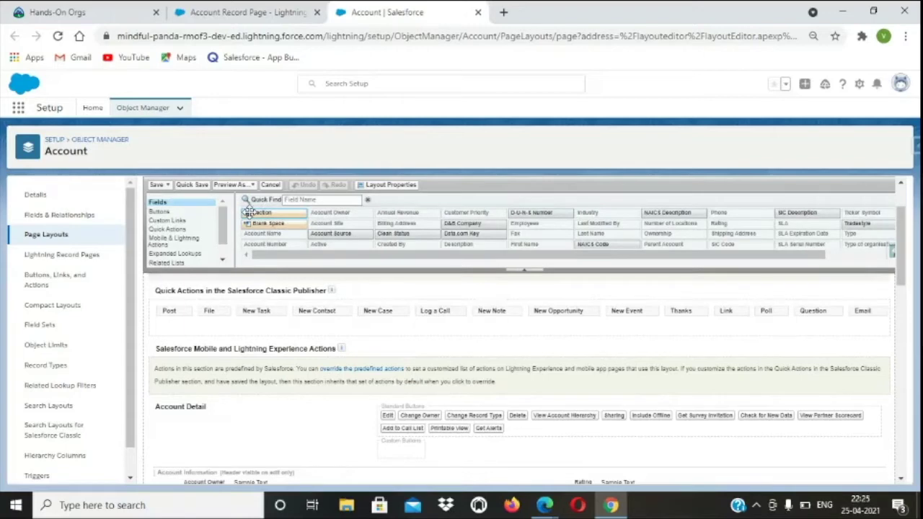
drag(248, 212, 373, 258)
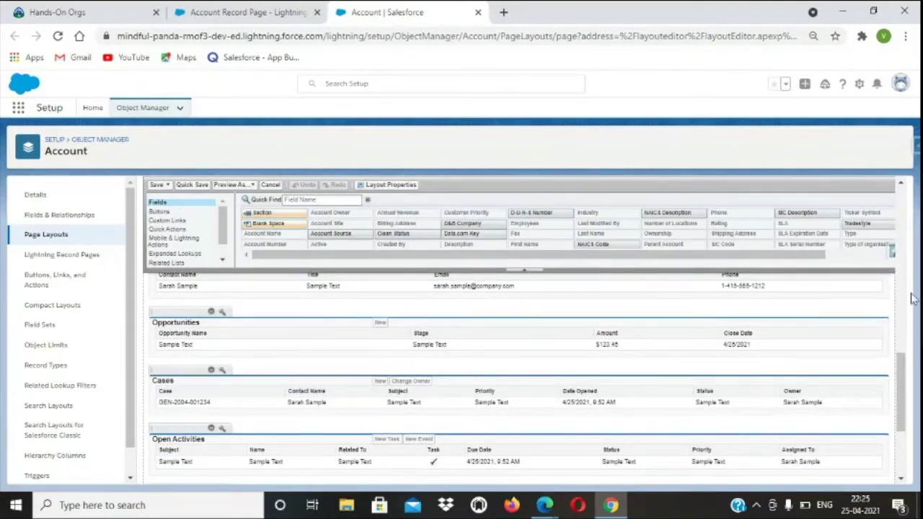
click(900, 186)
click(901, 186)
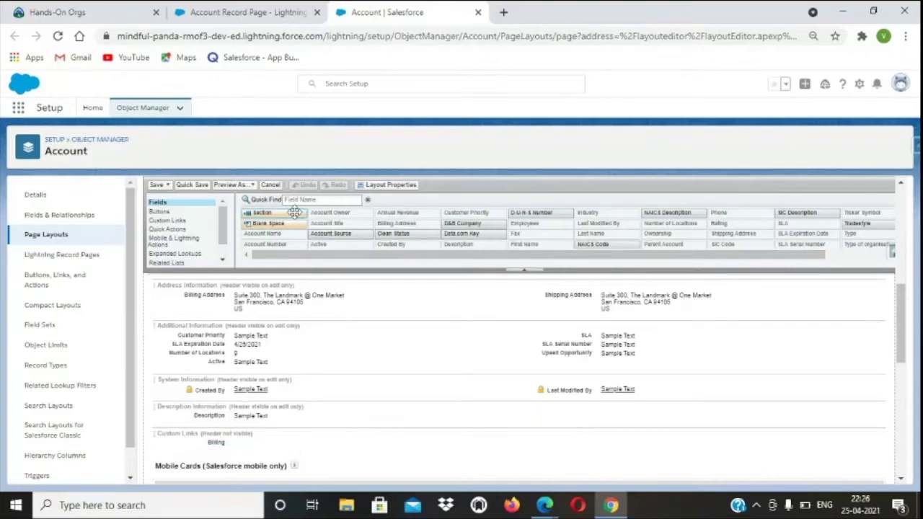
drag(290, 210, 256, 408)
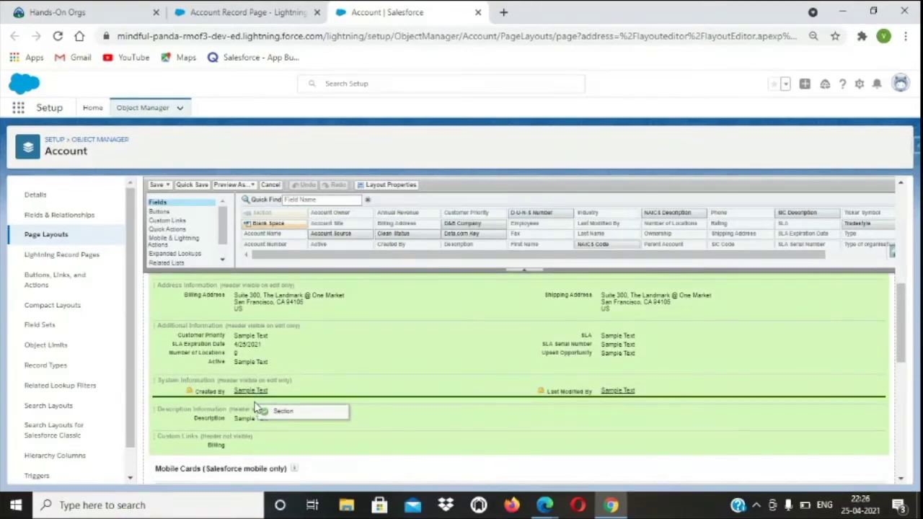
drag(254, 407, 266, 383)
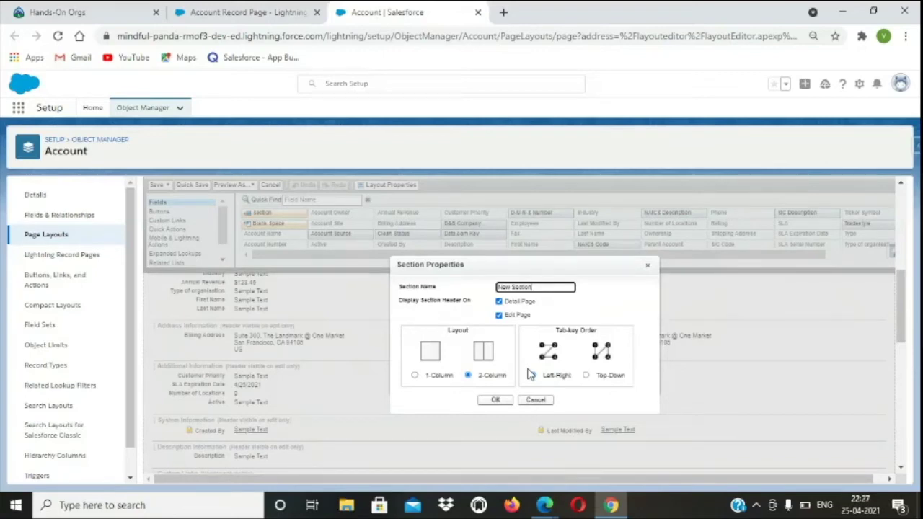
click(536, 402)
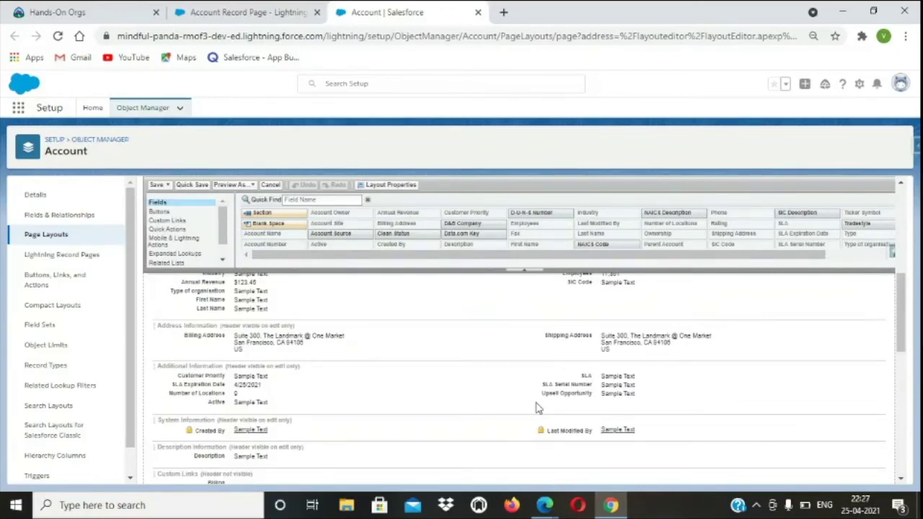
Step: Insert a blank space below Rating in the Account Information section and remove it again
mouse_move(516, 347)
scroll(900, 192, up, 3)
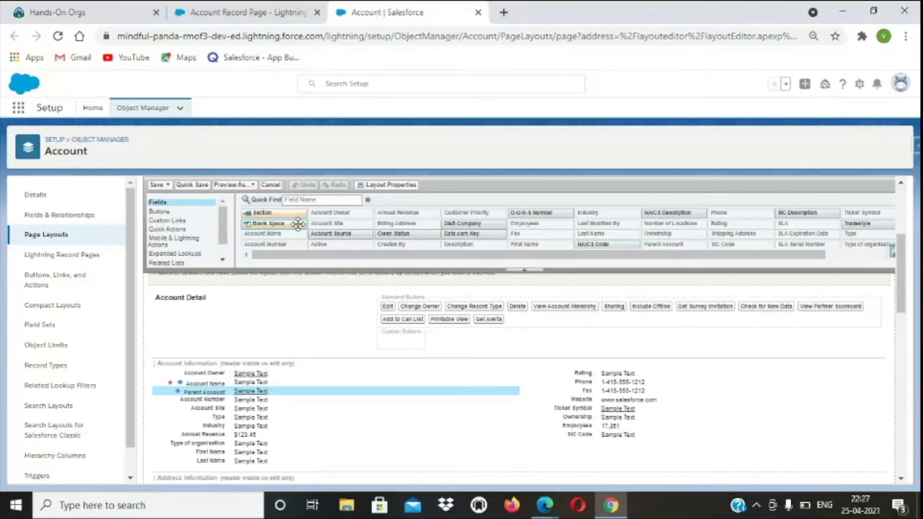
drag(298, 224, 595, 376)
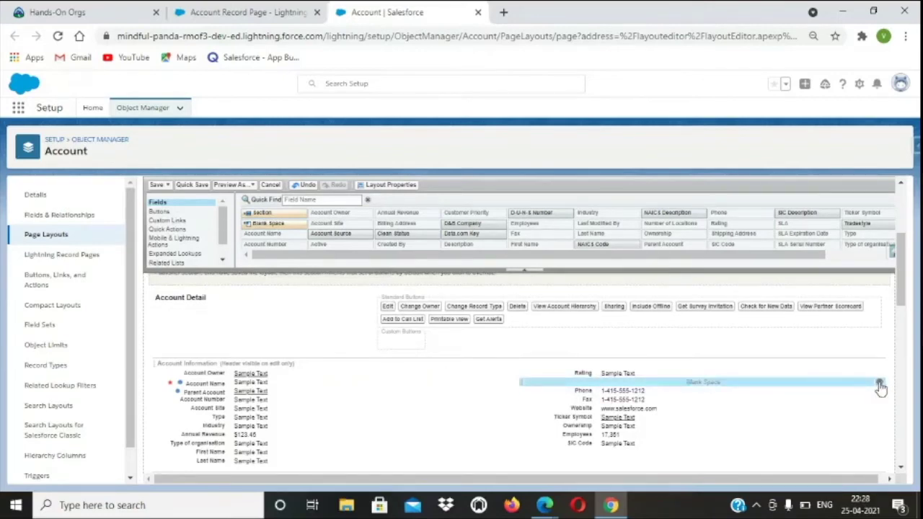
click(880, 383)
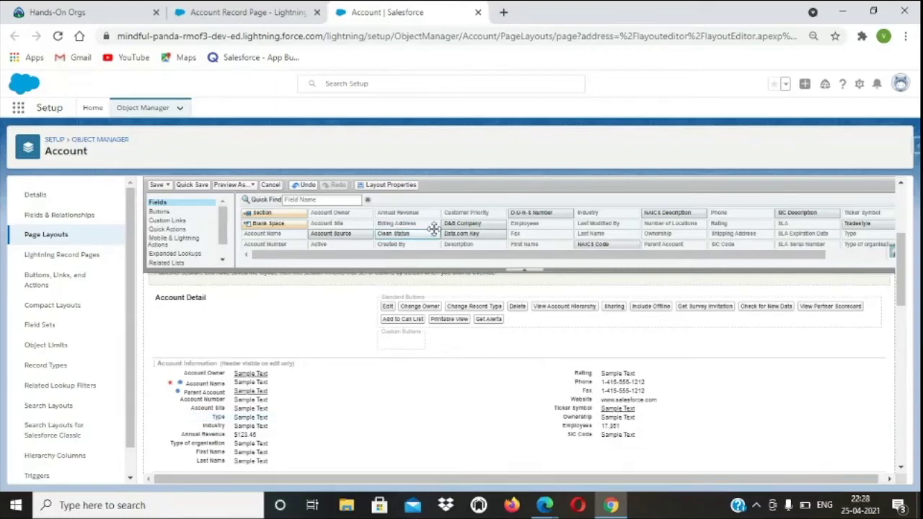
Step: Remove the Account Owner and Industry fields from the Account Information section
mouse_move(532, 248)
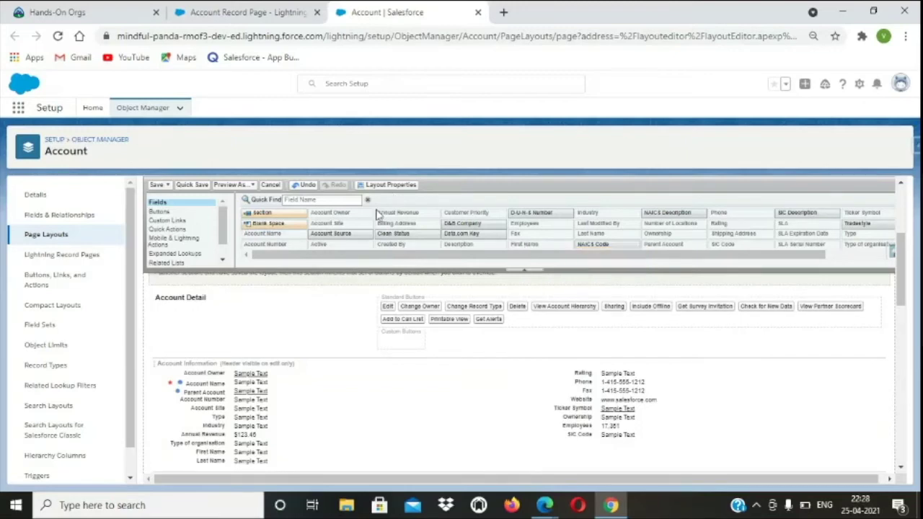
click(354, 216)
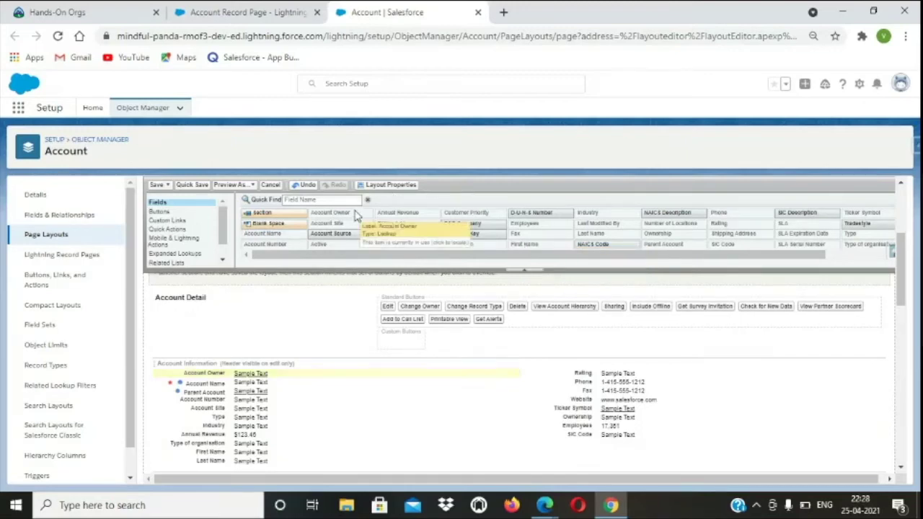
mouse_move(379, 371)
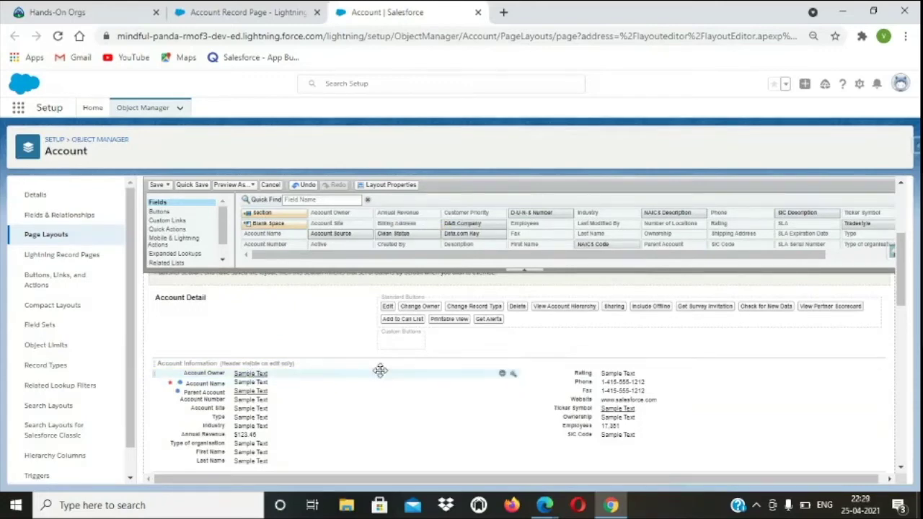
click(503, 374)
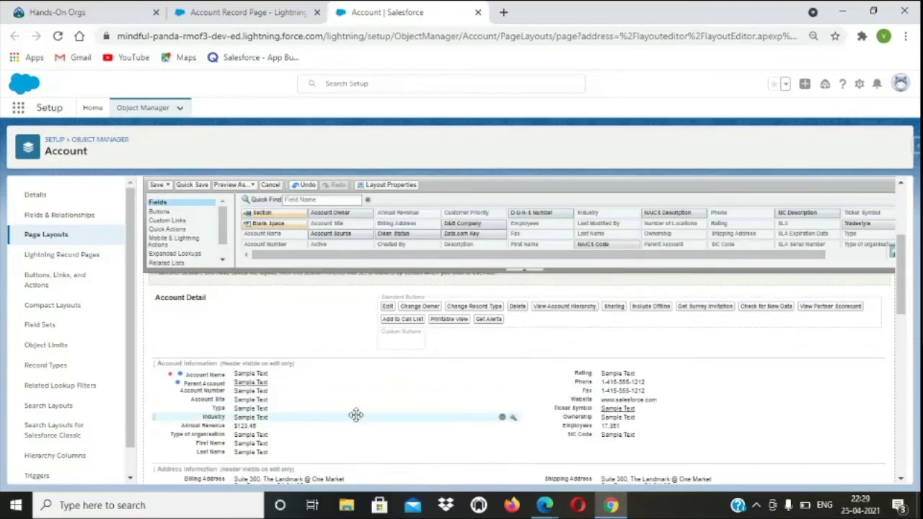
click(502, 420)
click(503, 419)
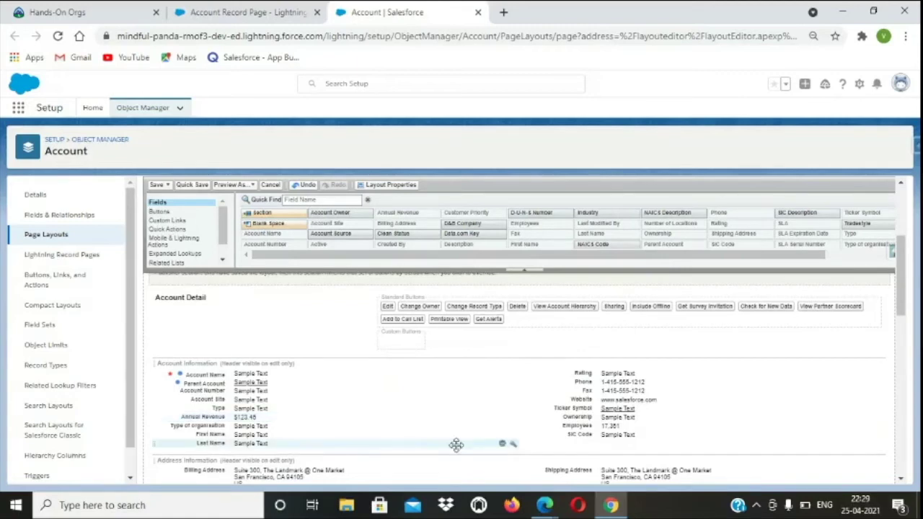
Step: Move First Name directly below Type and Last Name directly below Ticker Symbol, and save the layout
drag(455, 435, 453, 395)
drag(454, 392, 439, 412)
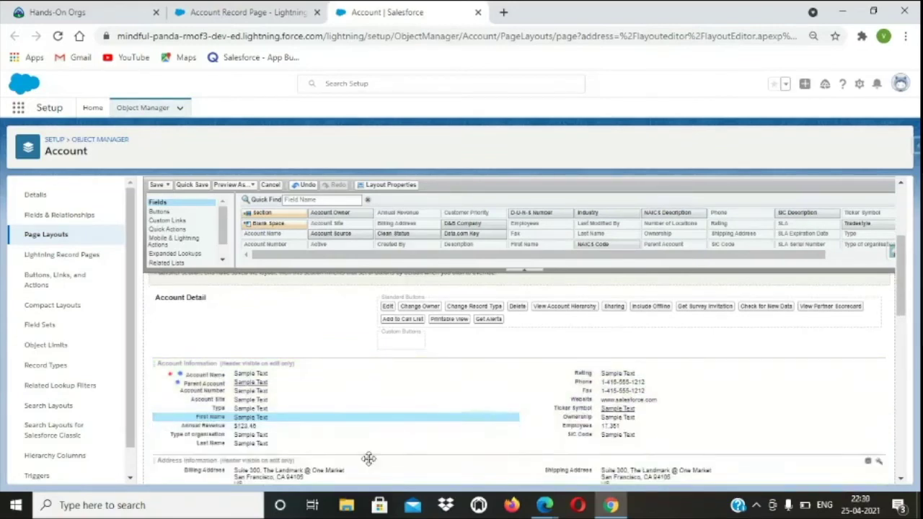
drag(359, 443, 603, 424)
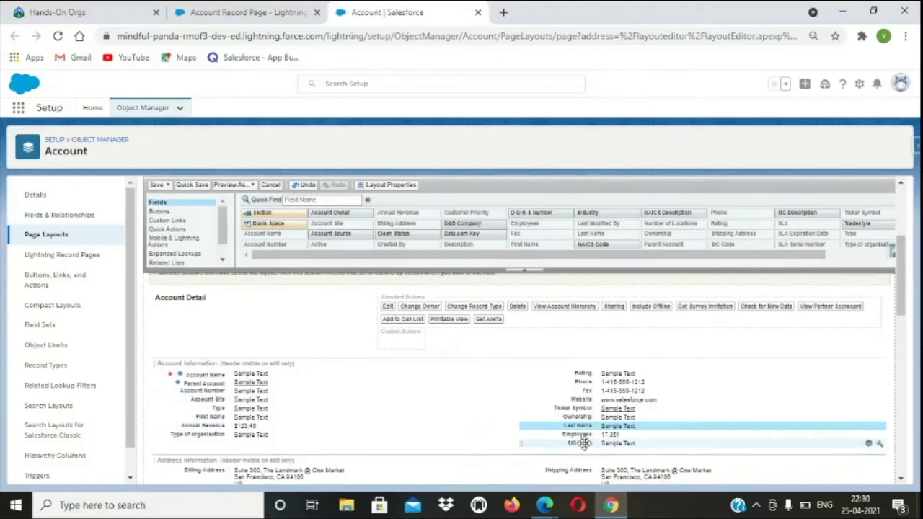
drag(607, 426, 606, 414)
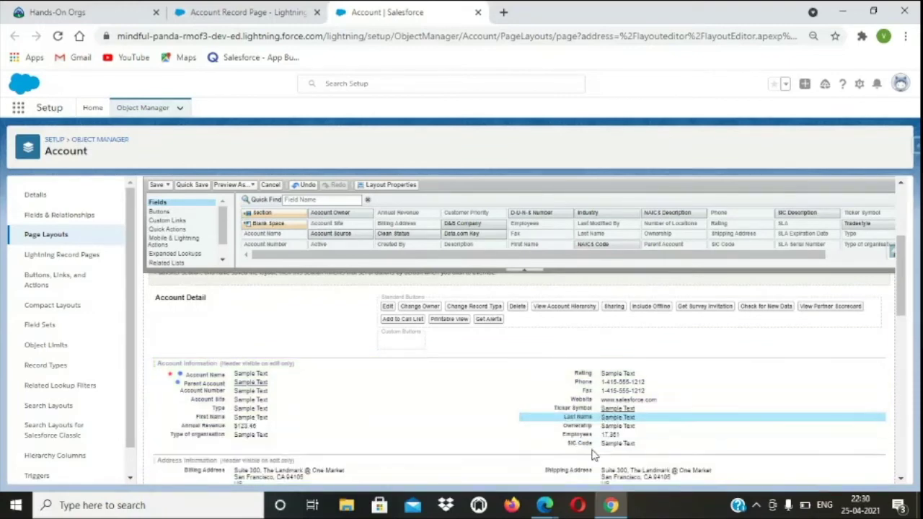
click(157, 186)
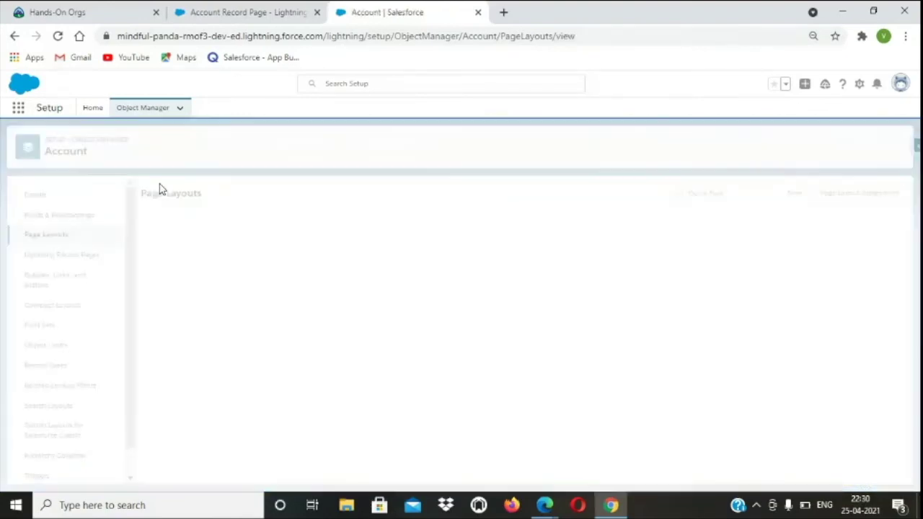
Step: Leave the record page editor without saving and check the field arrangement in the test account's details
click(267, 12)
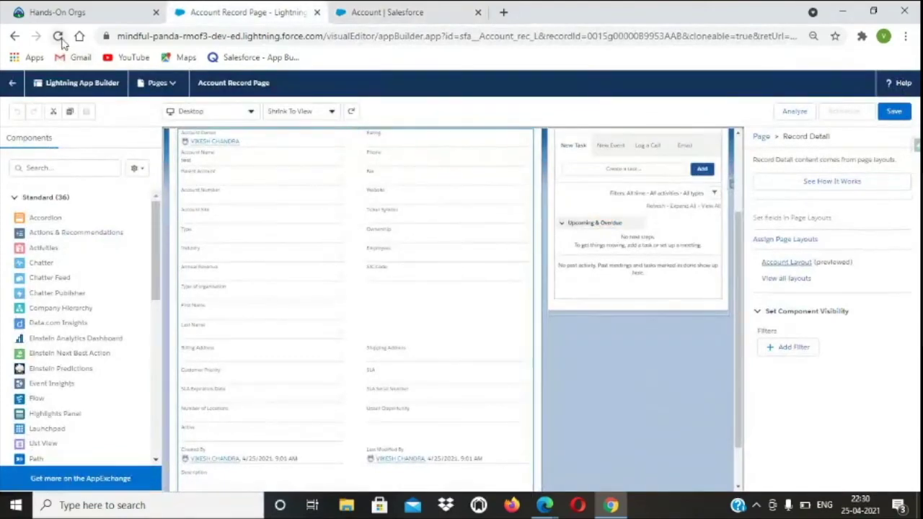
click(16, 36)
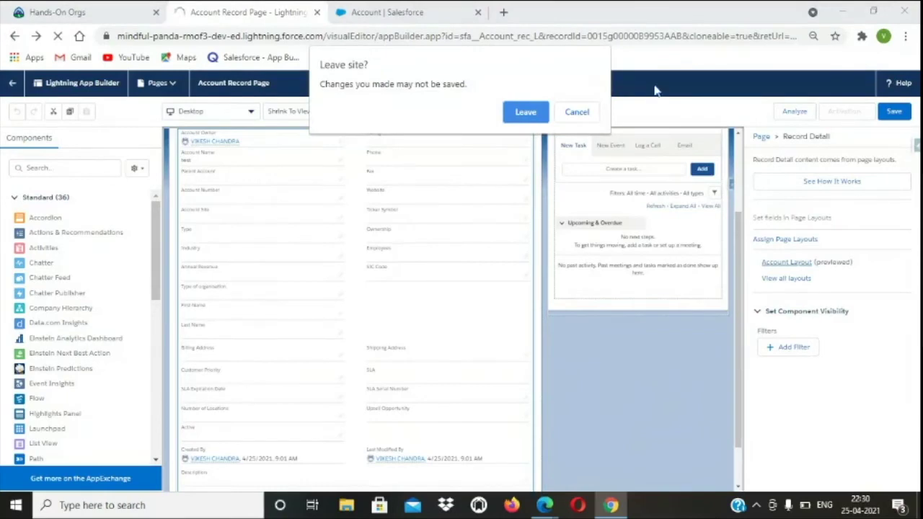
click(526, 113)
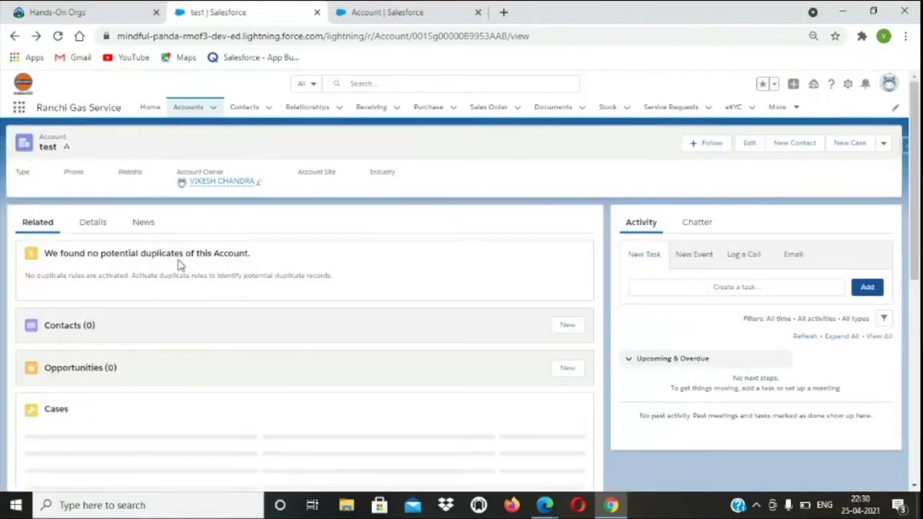
click(93, 223)
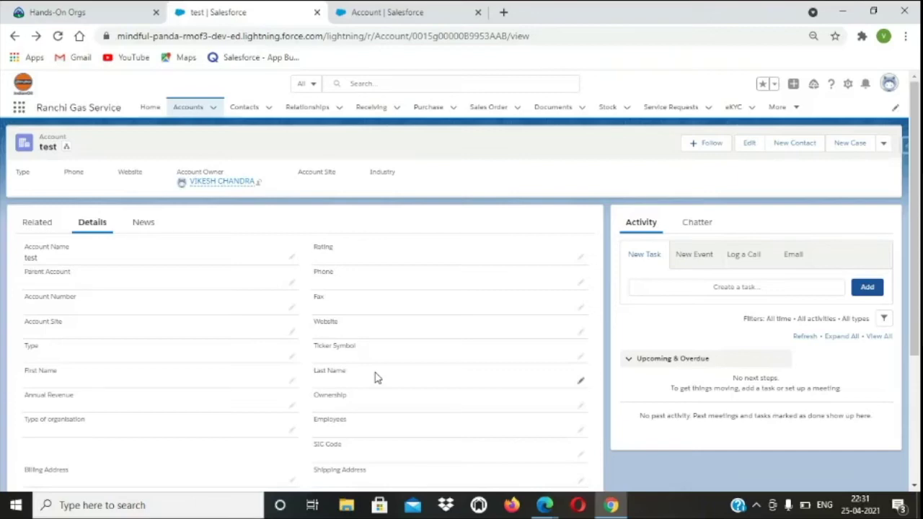
Step: Reopen the Account Layout for editing, checking the test account's details once more for comparison
click(409, 14)
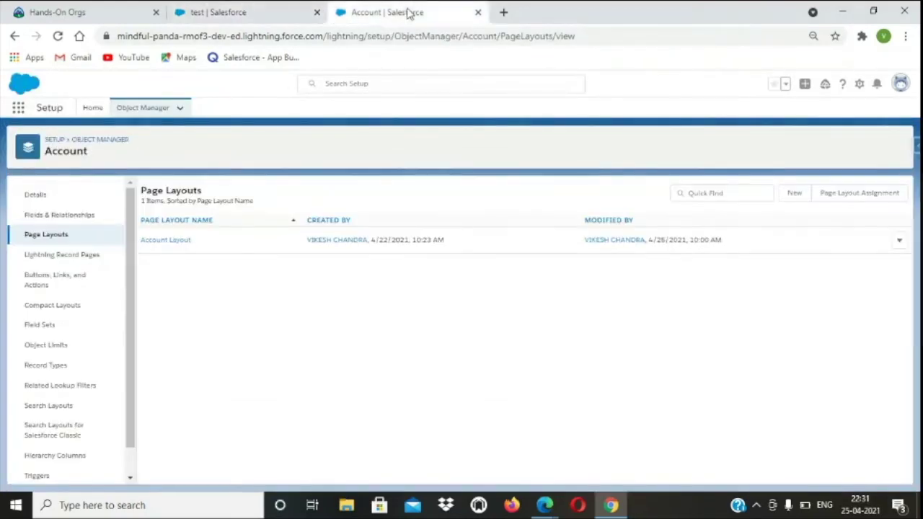
click(187, 243)
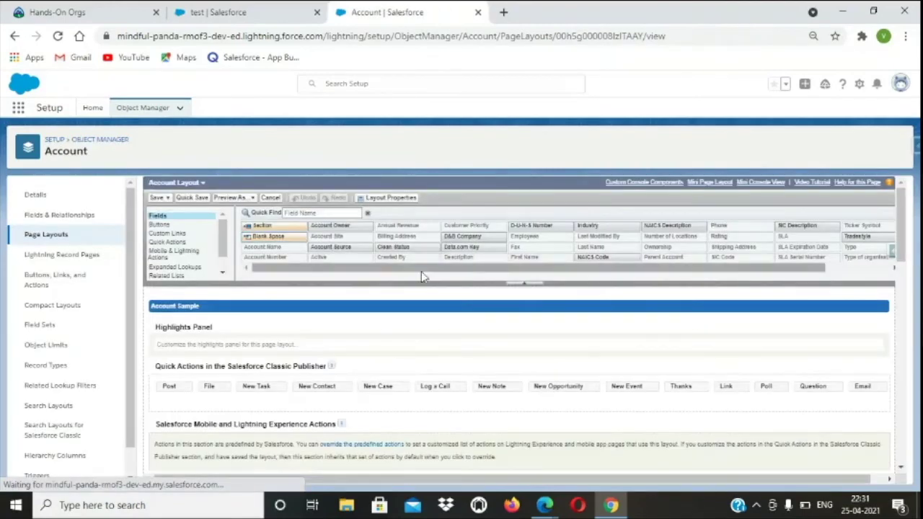
click(223, 15)
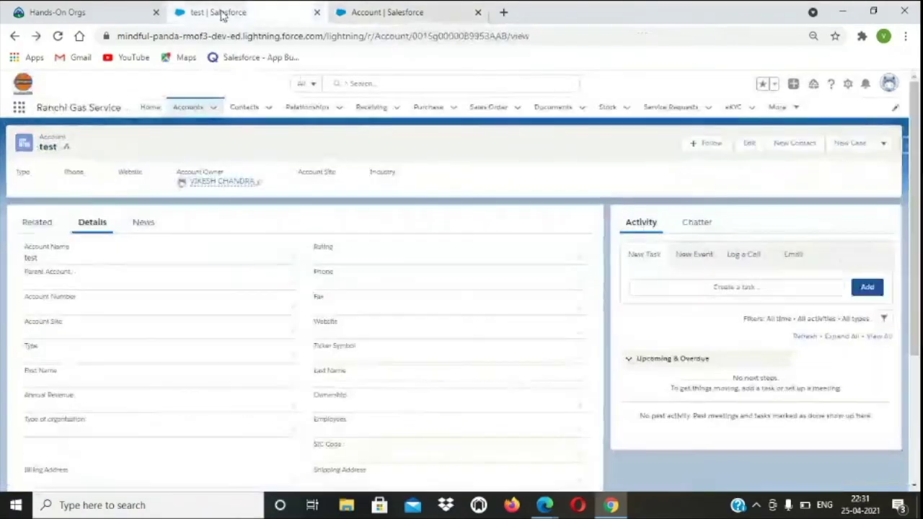
click(373, 16)
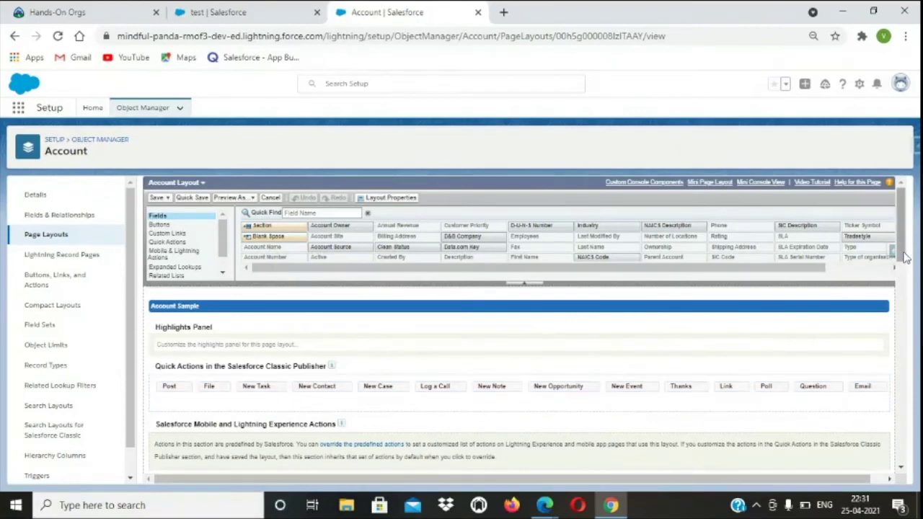
Step: Remove the Rating field from the Account Information section and quick-save the layout
drag(900, 252, 894, 319)
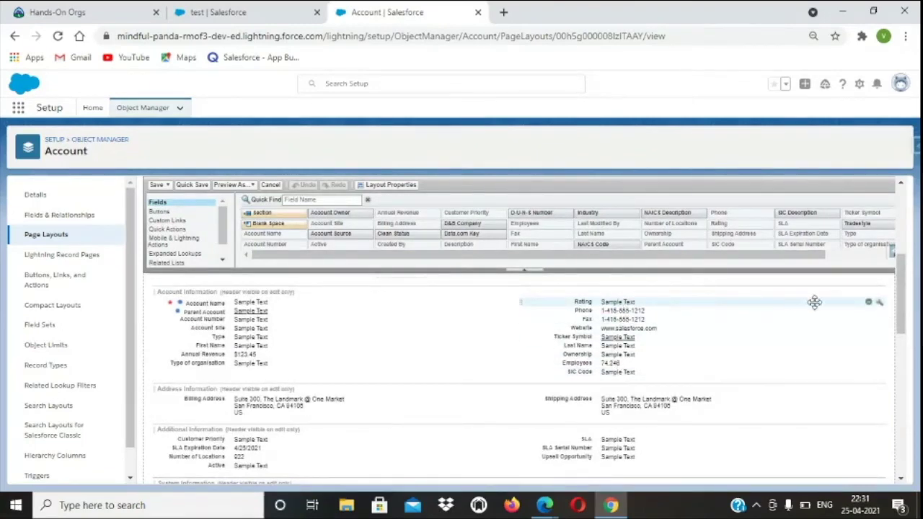
click(869, 303)
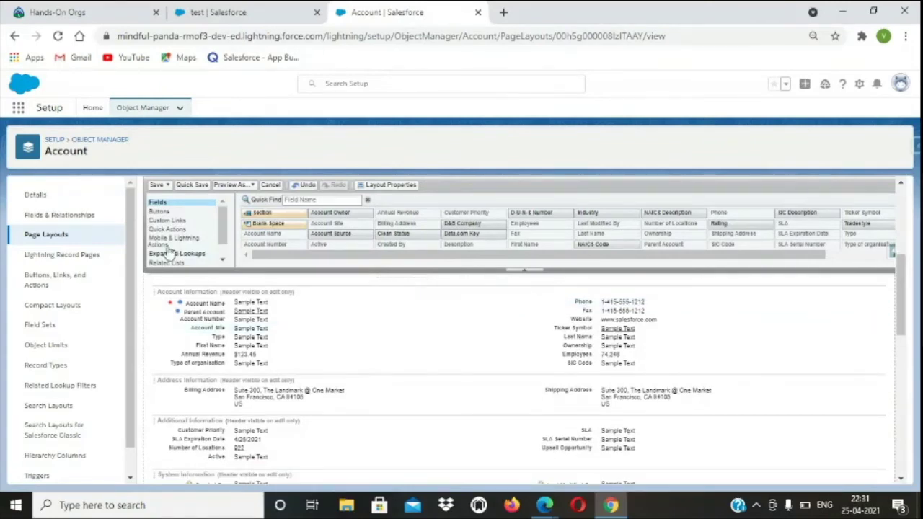
click(192, 186)
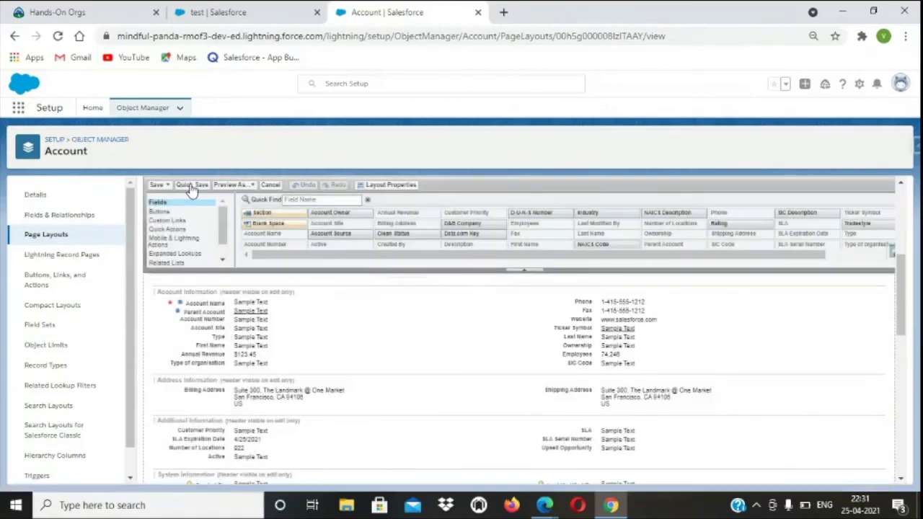
Step: Reload the test account record and check its details for the Rating field
click(236, 10)
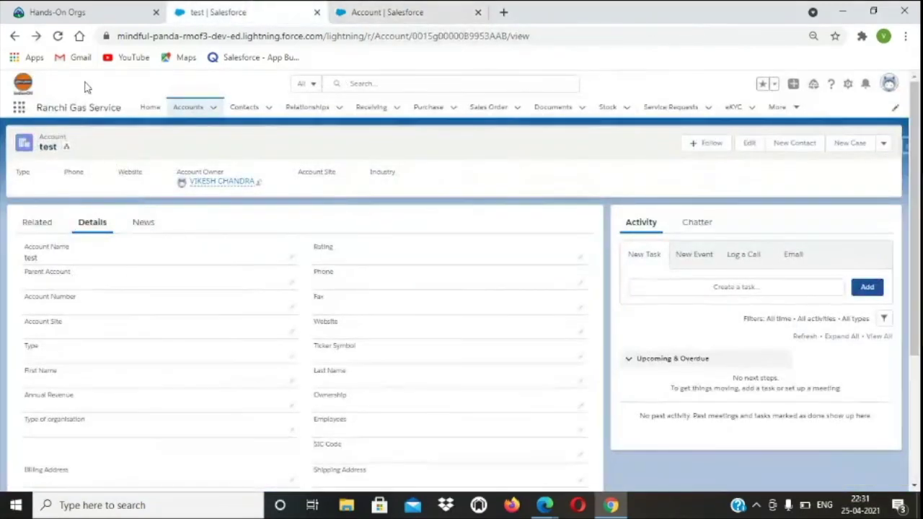
click(57, 36)
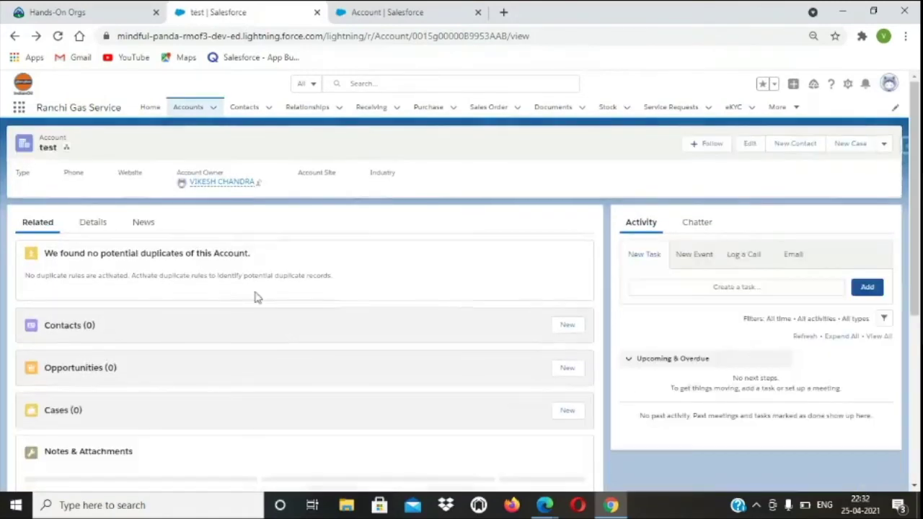
click(93, 224)
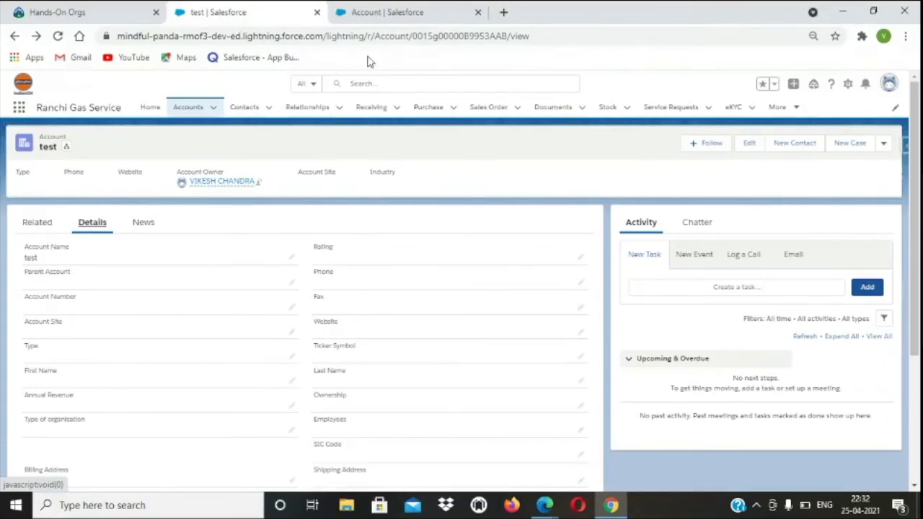
Step: Quick-save the Account Layout again, then reload the test account and recheck its details
click(382, 14)
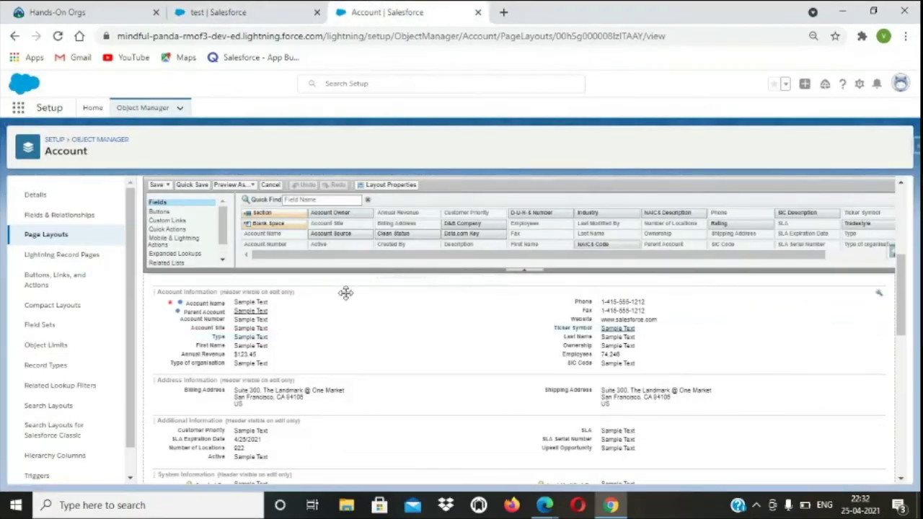
click(193, 186)
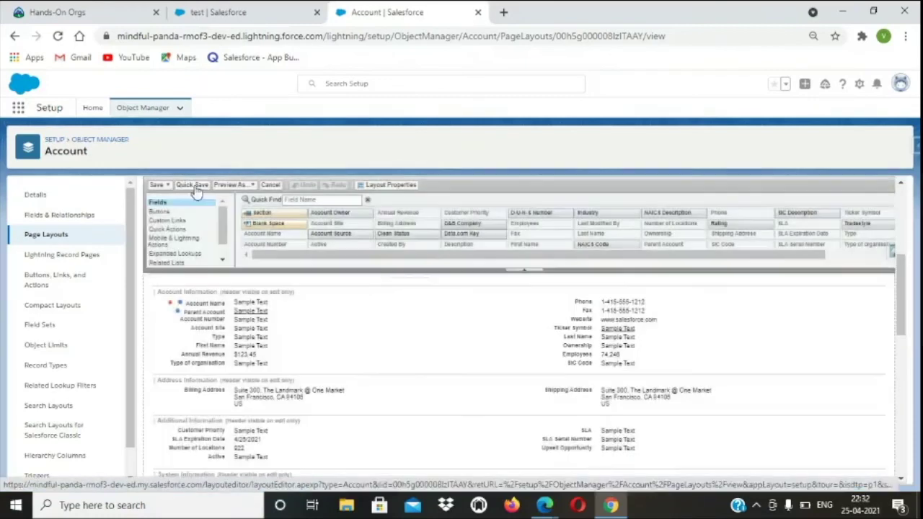
click(224, 12)
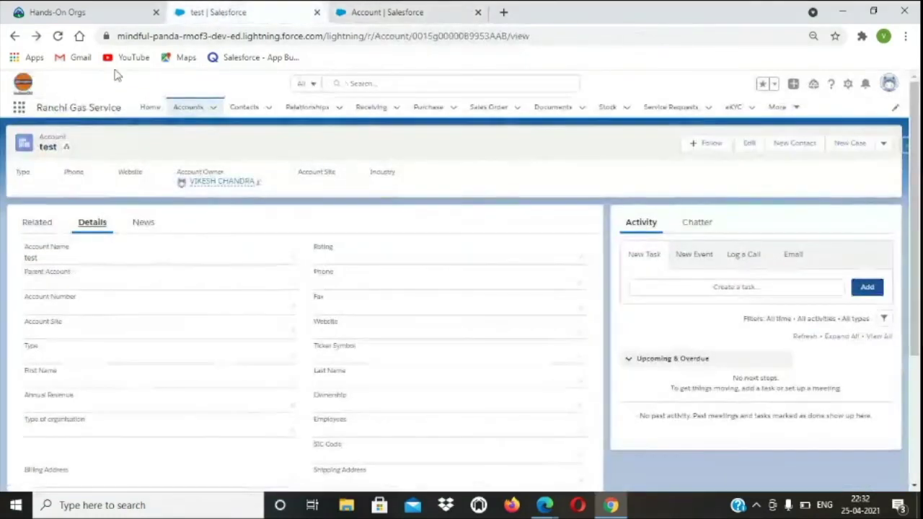
click(57, 36)
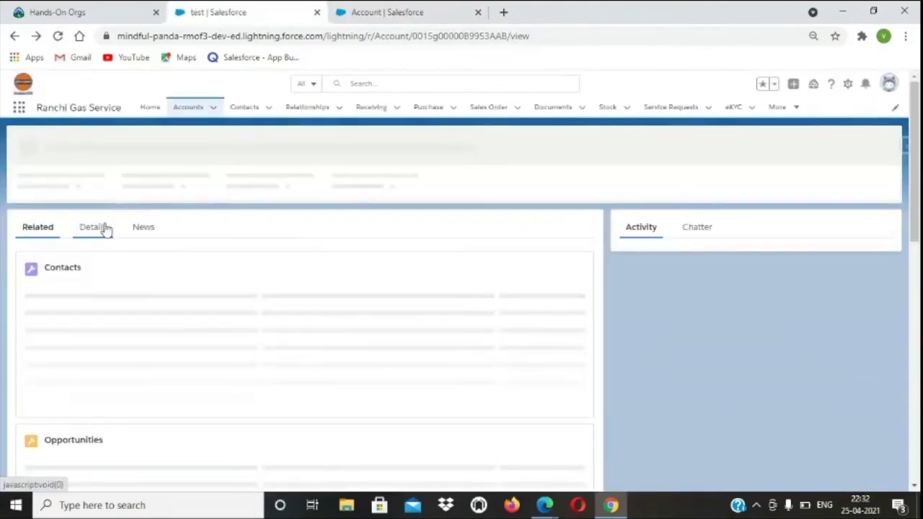
click(103, 228)
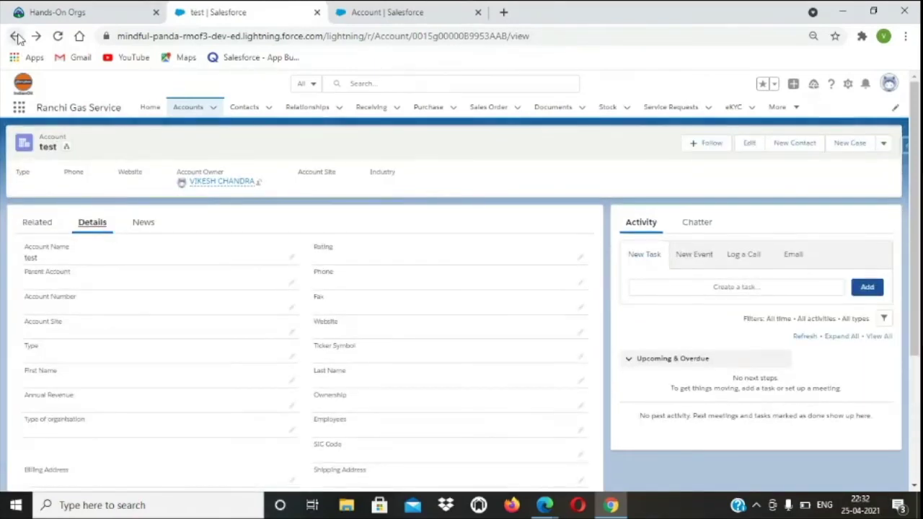
Step: Go back to the accounts list, open the abc account, reload it and check its details for the Rating field
click(16, 37)
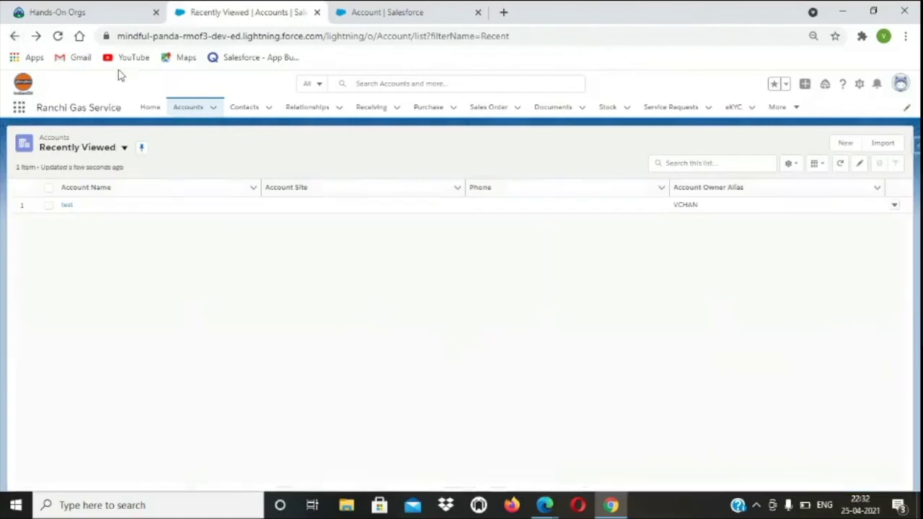
click(91, 212)
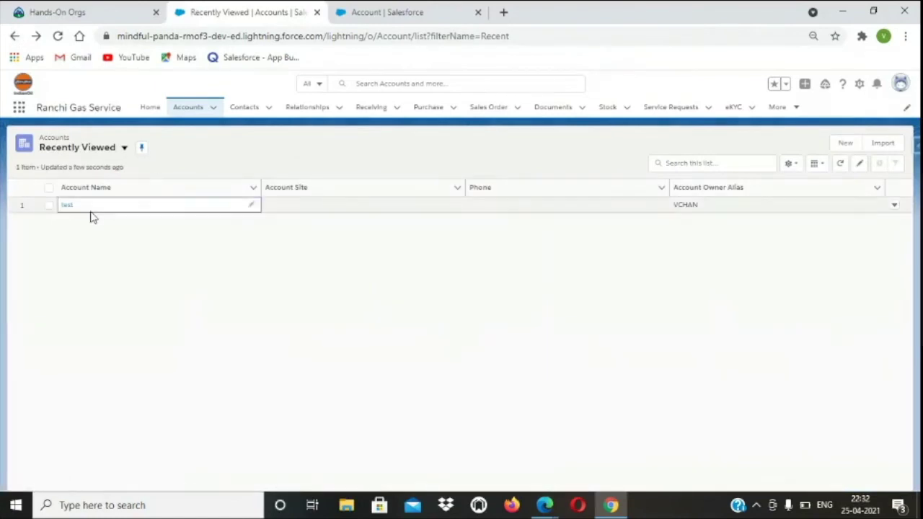
click(160, 189)
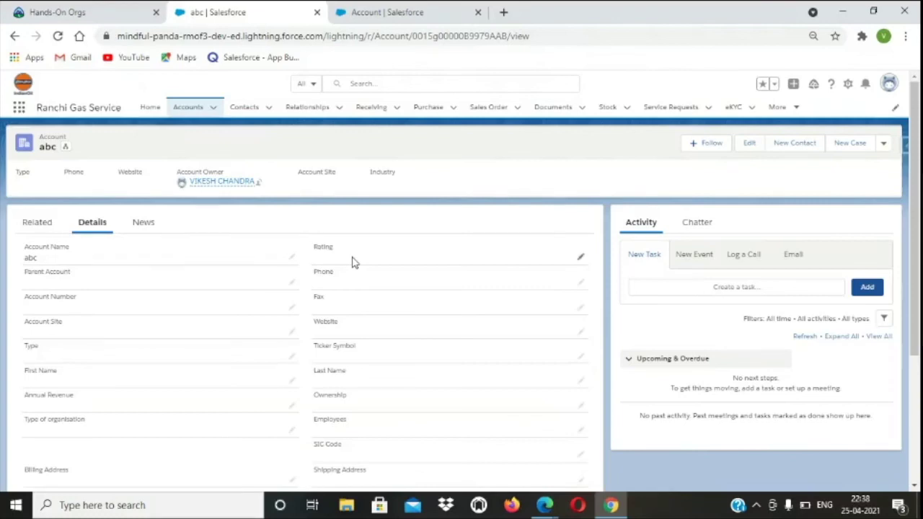
key(F5)
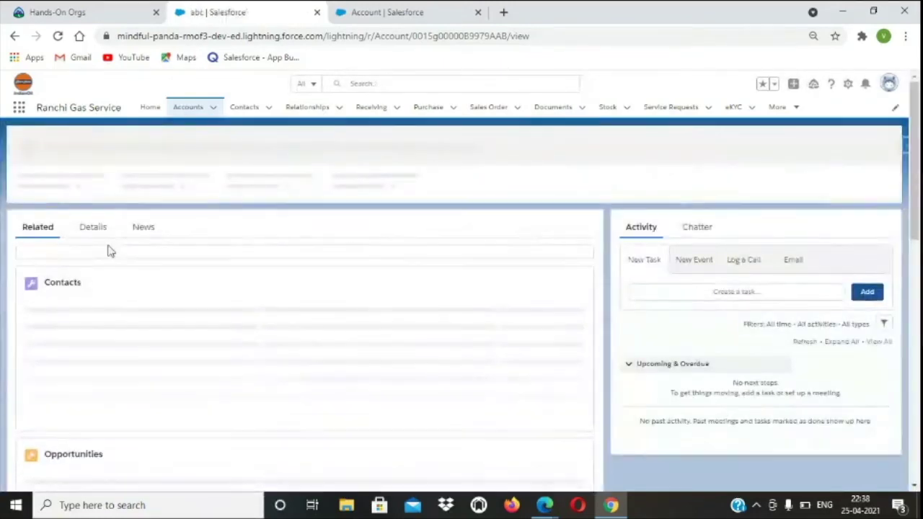
click(98, 227)
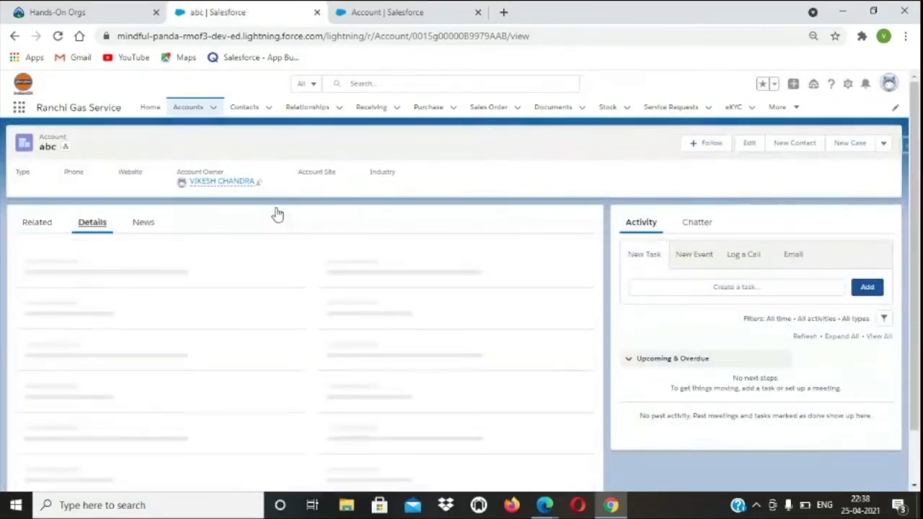
Step: Open the advanced options for clearing Chrome's browsing data and set the time range to All time
click(905, 36)
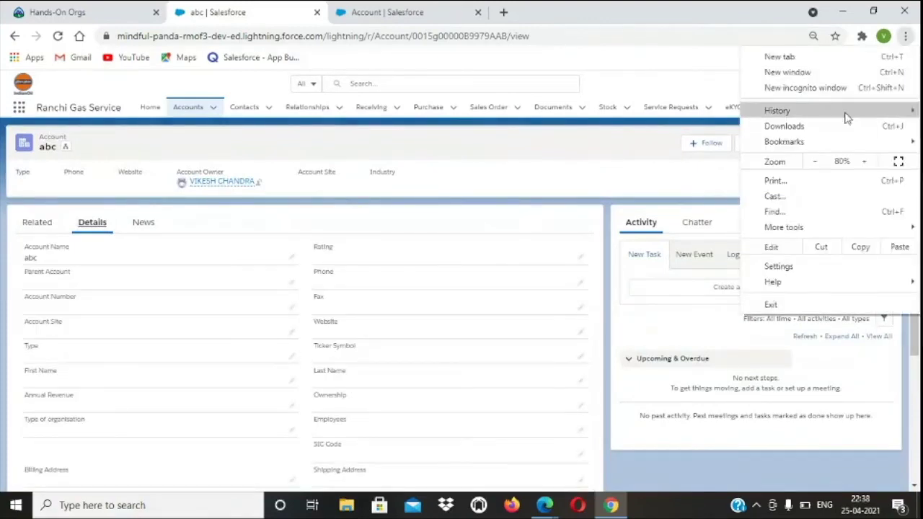
click(778, 266)
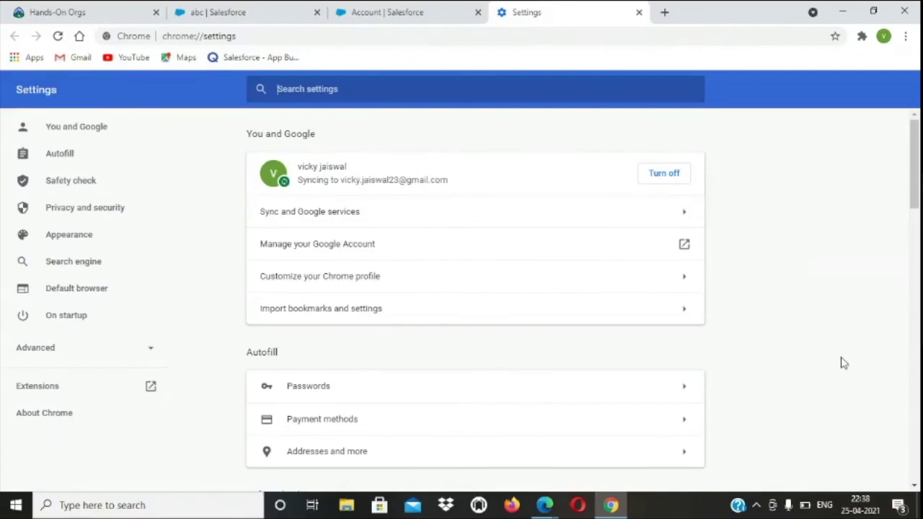
drag(916, 206, 911, 299)
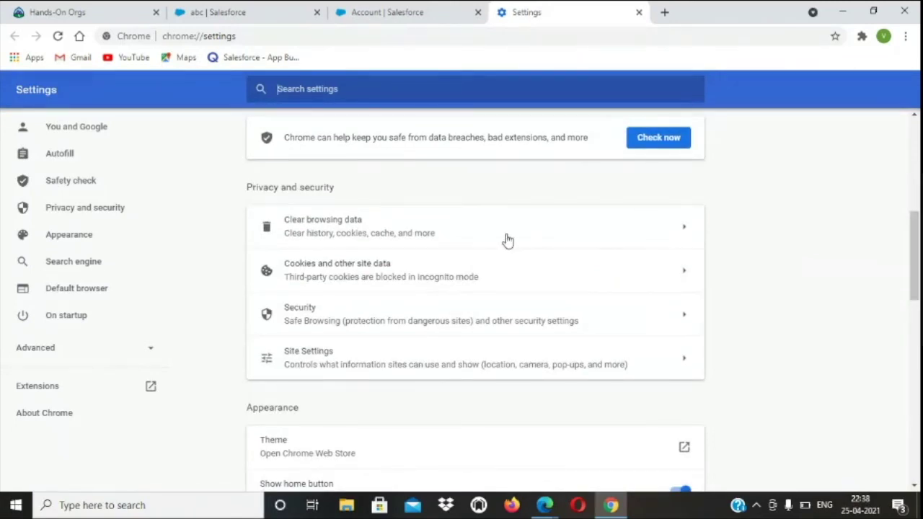
click(683, 229)
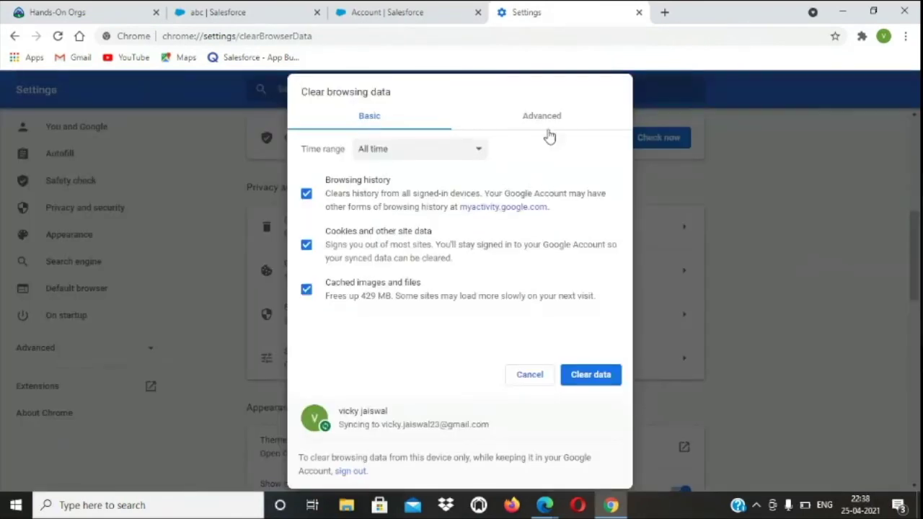
click(546, 123)
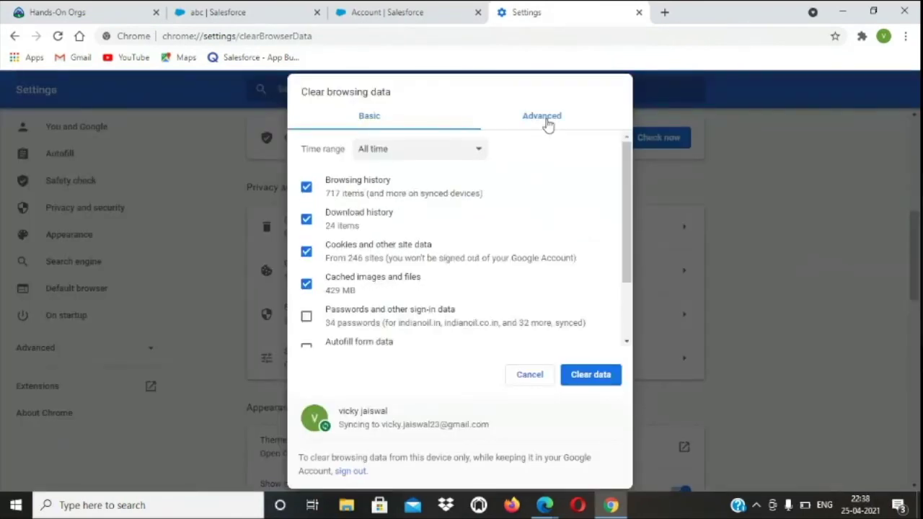
click(480, 157)
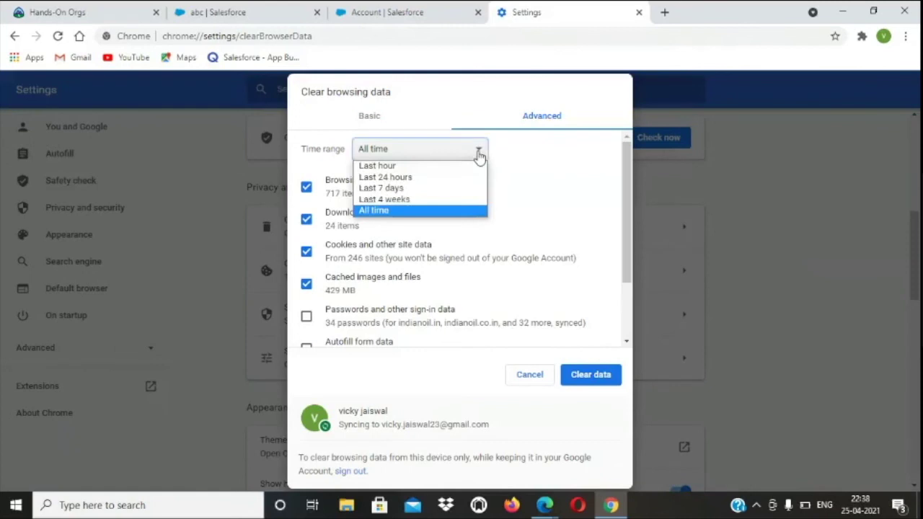
click(447, 211)
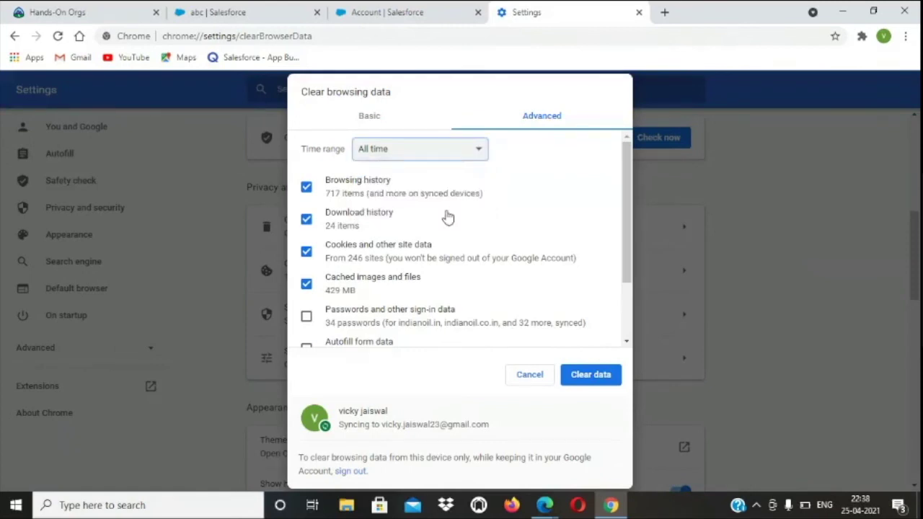
Step: Exclude browsing history, download history and cookies, and clear only the cached images and files
click(306, 189)
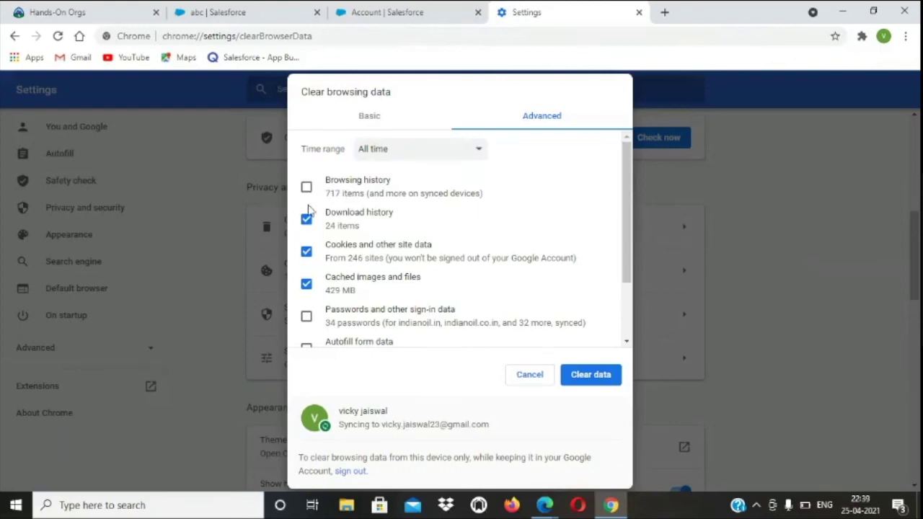
click(307, 220)
click(307, 253)
scroll(625, 300, down, 3)
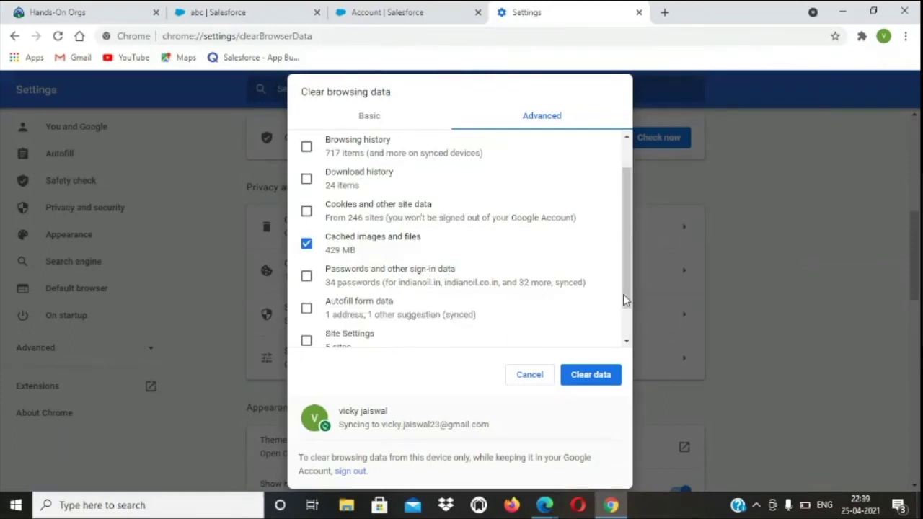
click(591, 374)
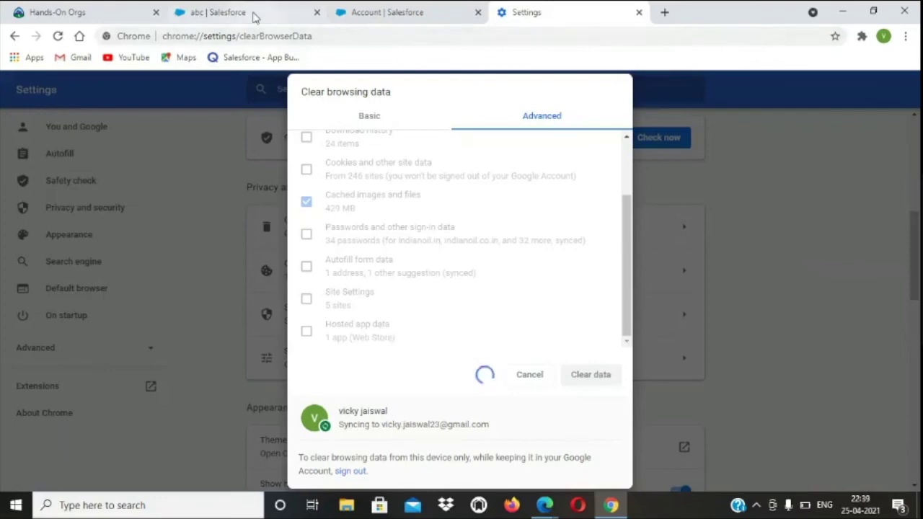
Step: Check that the browser's data clearing has finished, and reload the abc account record
click(252, 14)
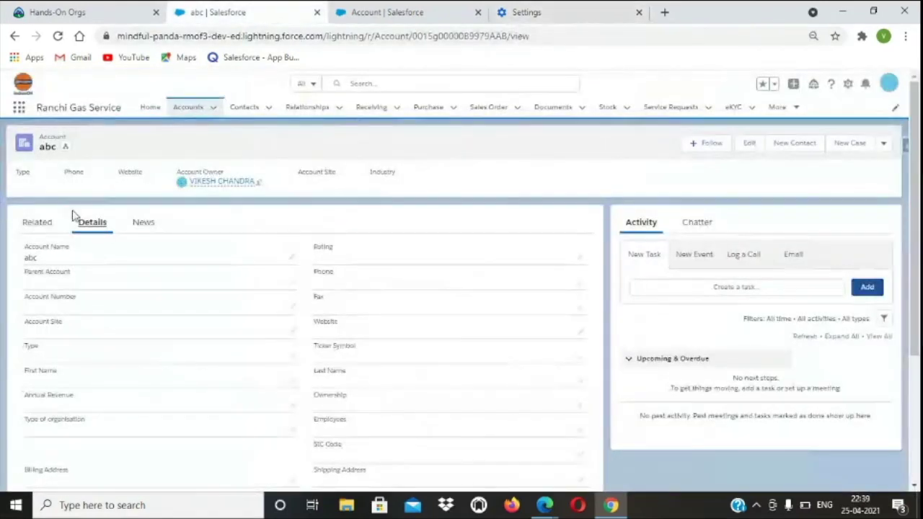
click(534, 12)
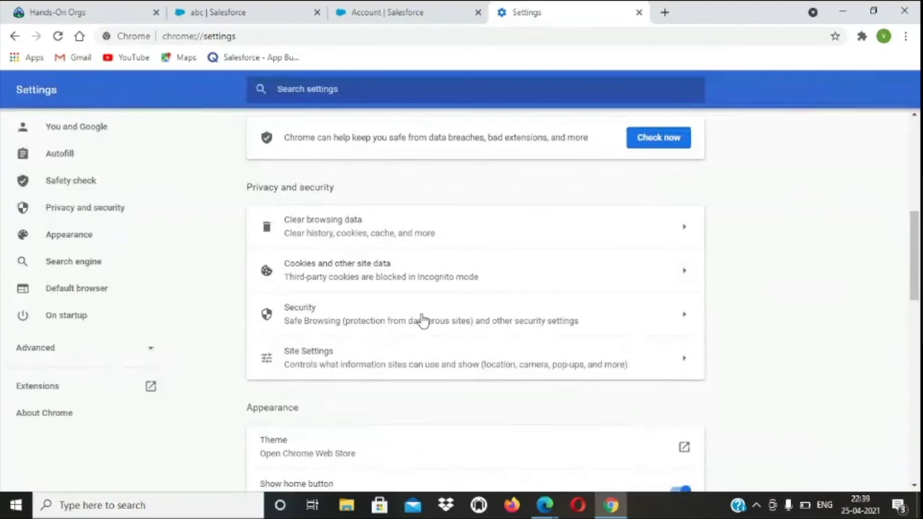
click(263, 13)
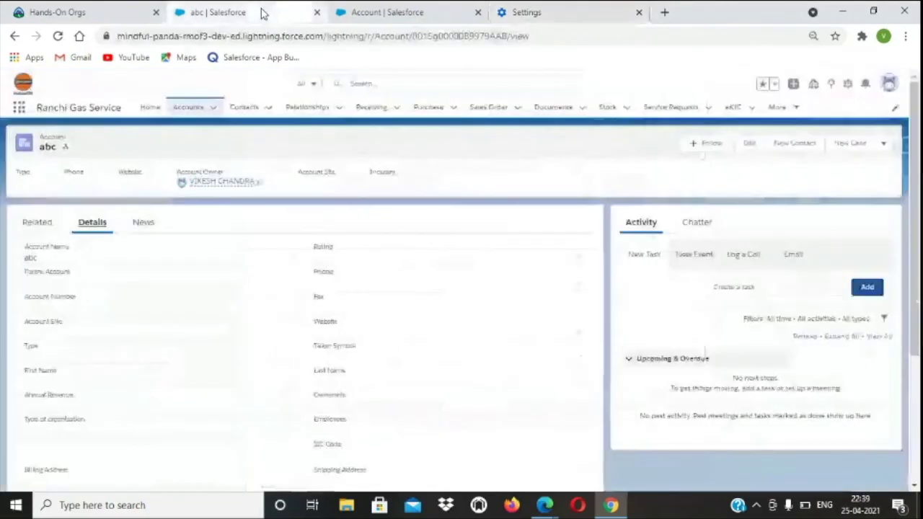
click(60, 37)
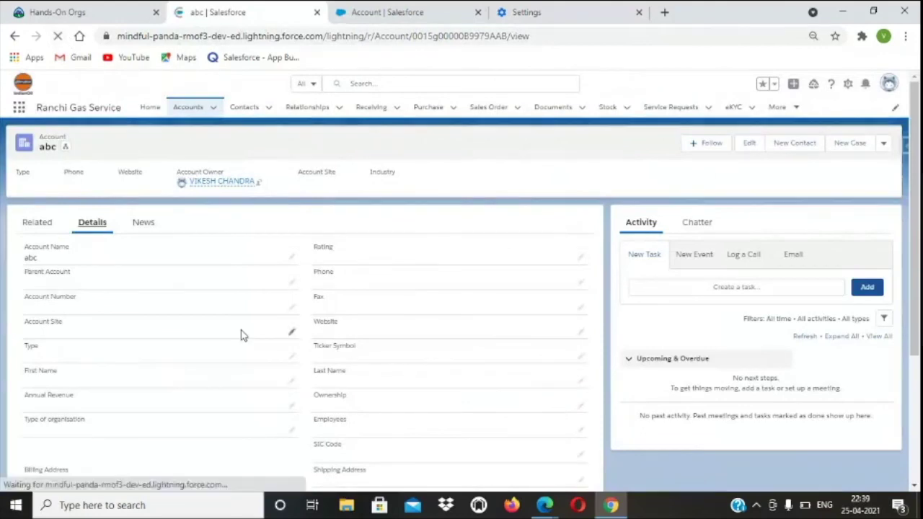